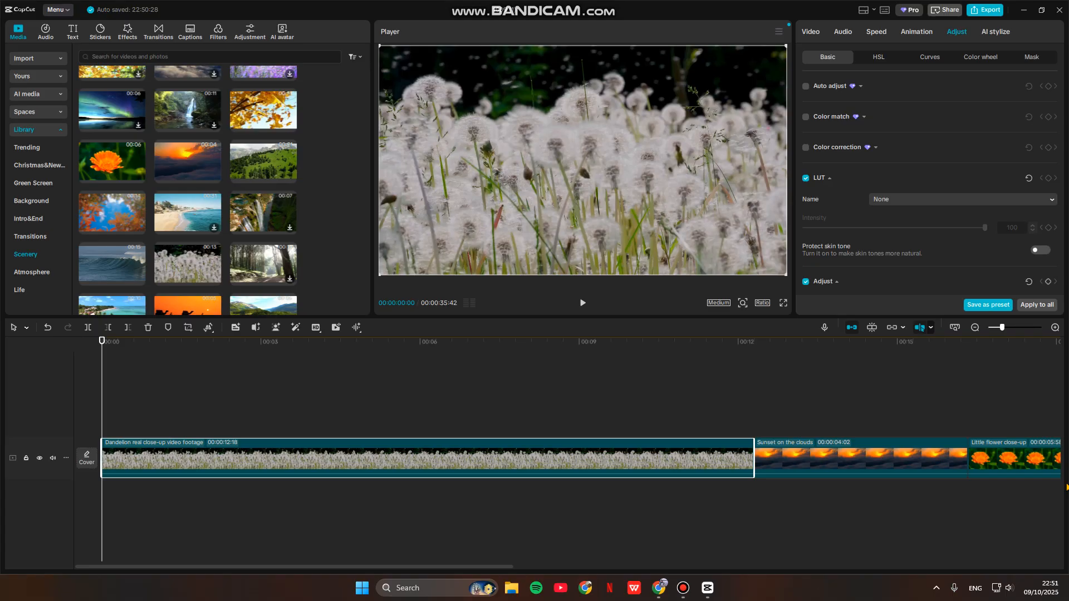
- Set the project's aspect ratio to 16:9
{"action": "left_click", "coordinate": [762, 303]}
{"action": "left_click", "coordinate": [788, 346]}
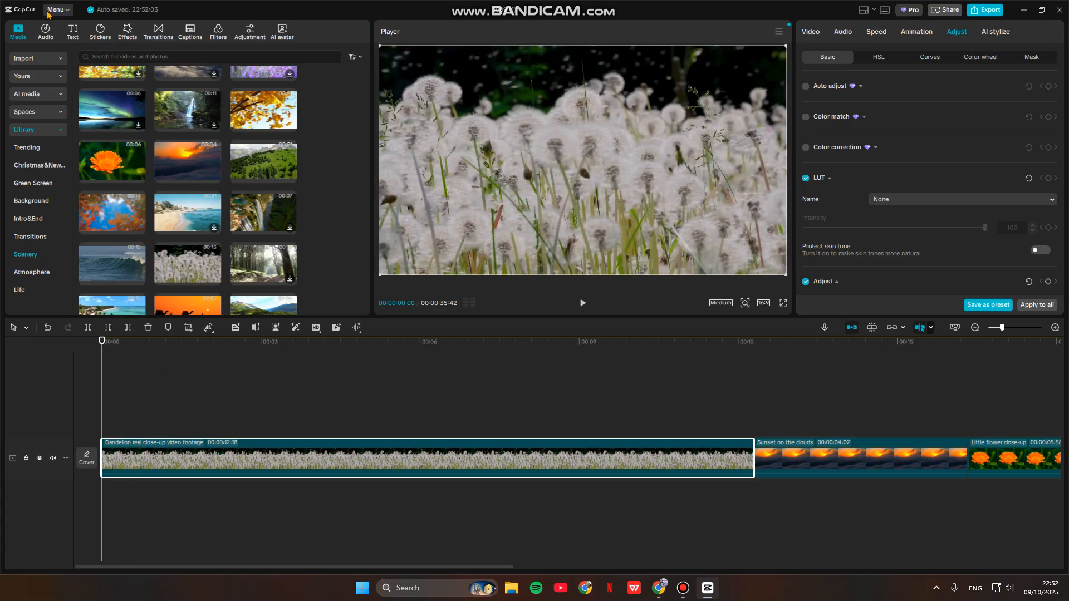
- Mute the system sound and add the Romantic Piano in Love track from the Hot Bgm music to the timeline
{"action": "left_click", "coordinate": [44, 33]}
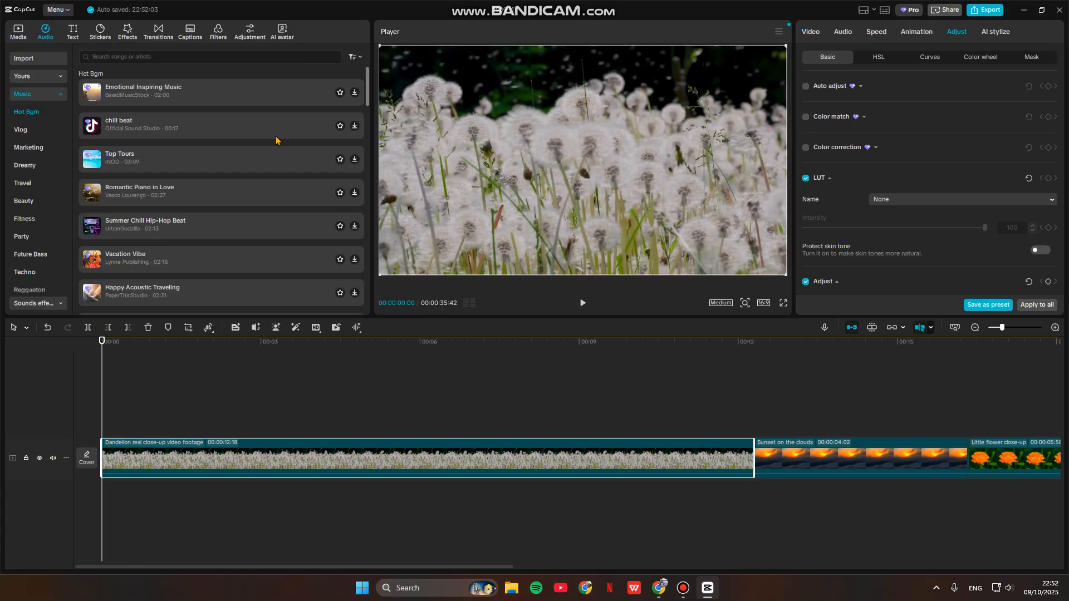
{"action": "left_click", "coordinate": [1002, 588]}
{"action": "left_click", "coordinate": [882, 518]}
{"action": "left_click", "coordinate": [864, 577]}
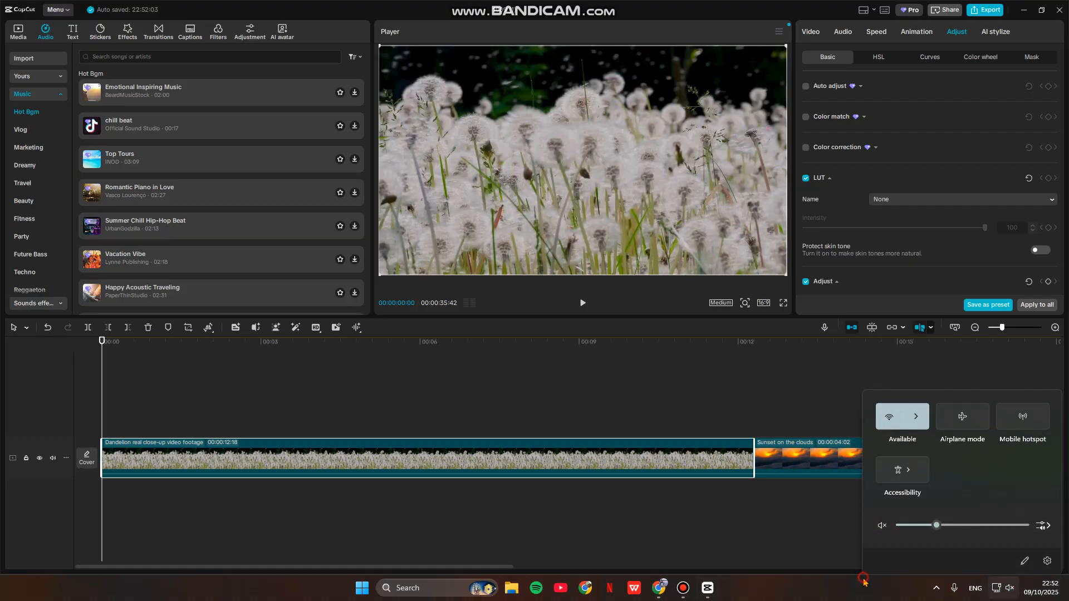
{"action": "left_click", "coordinate": [355, 195]}
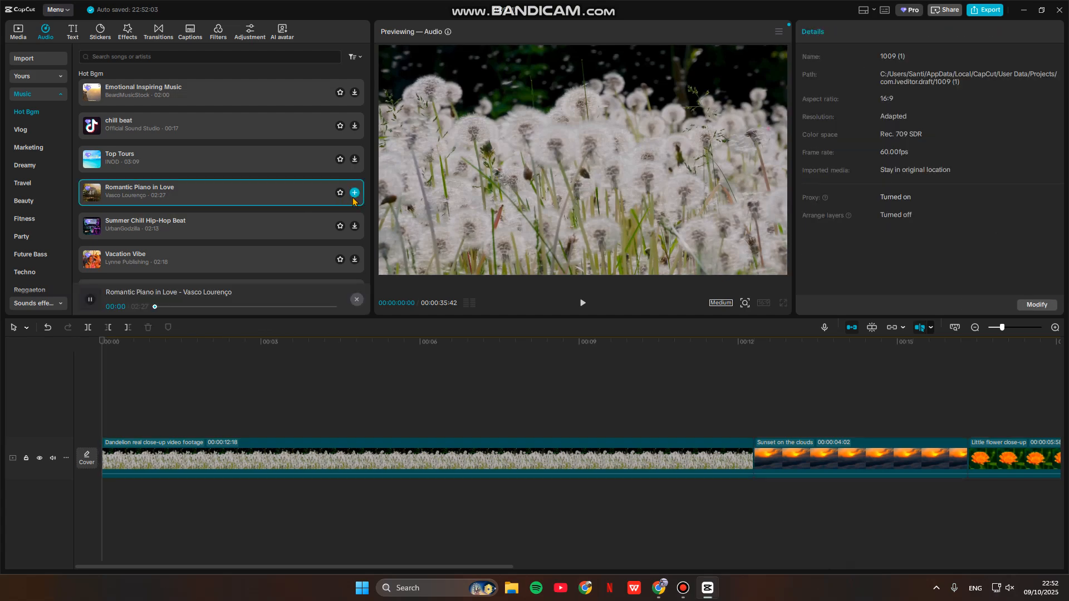
{"action": "left_click", "coordinate": [354, 193]}
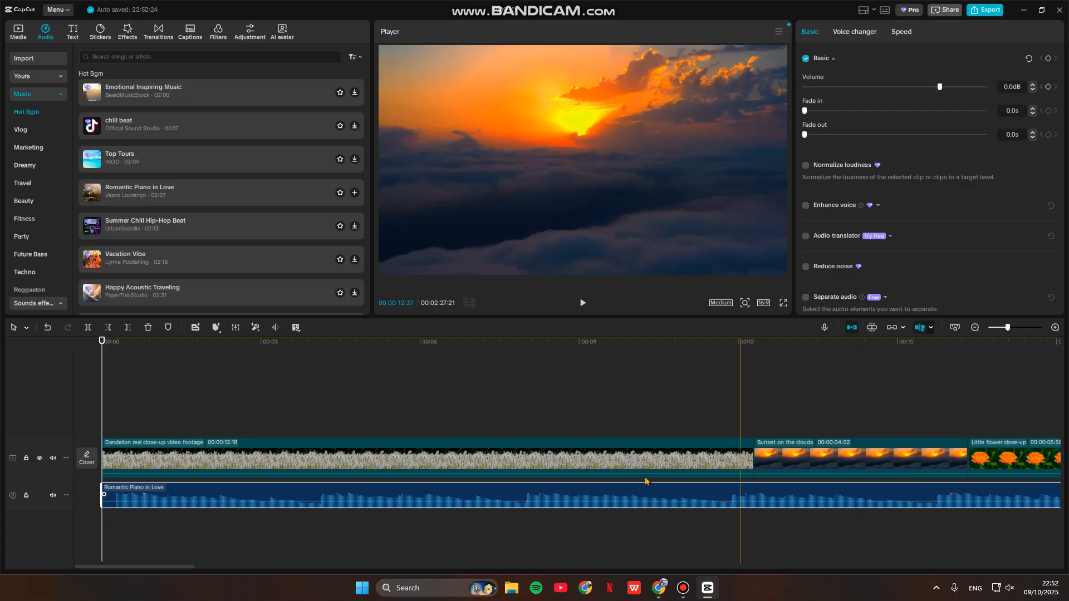
- Shorten the dandelion clip from its end to a duration of about 00:00:10:42
{"action": "left_click", "coordinate": [588, 437]}
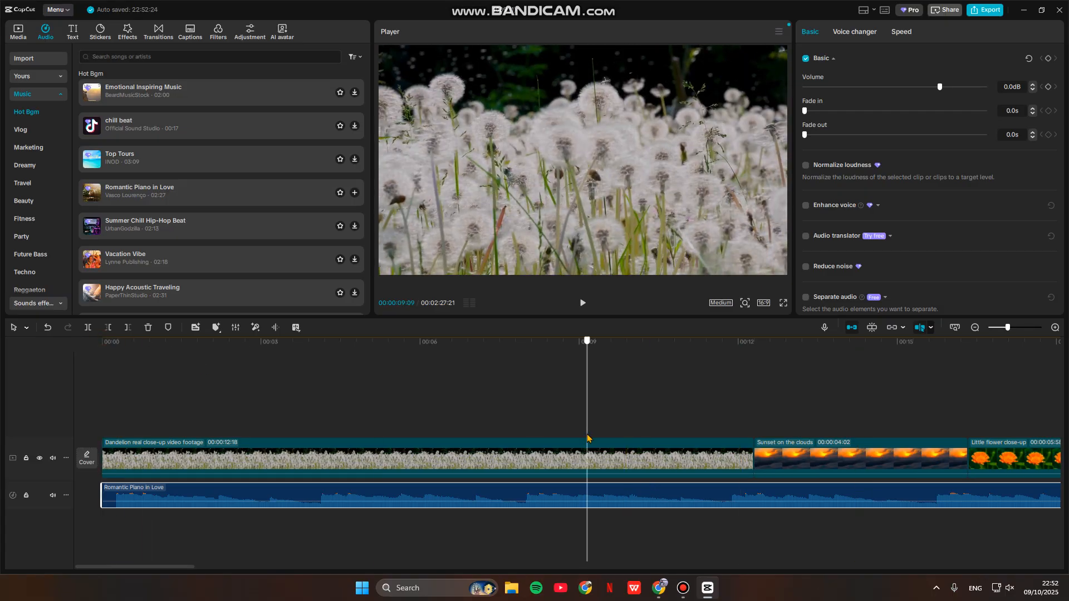
{"action": "left_click", "coordinate": [696, 470]}
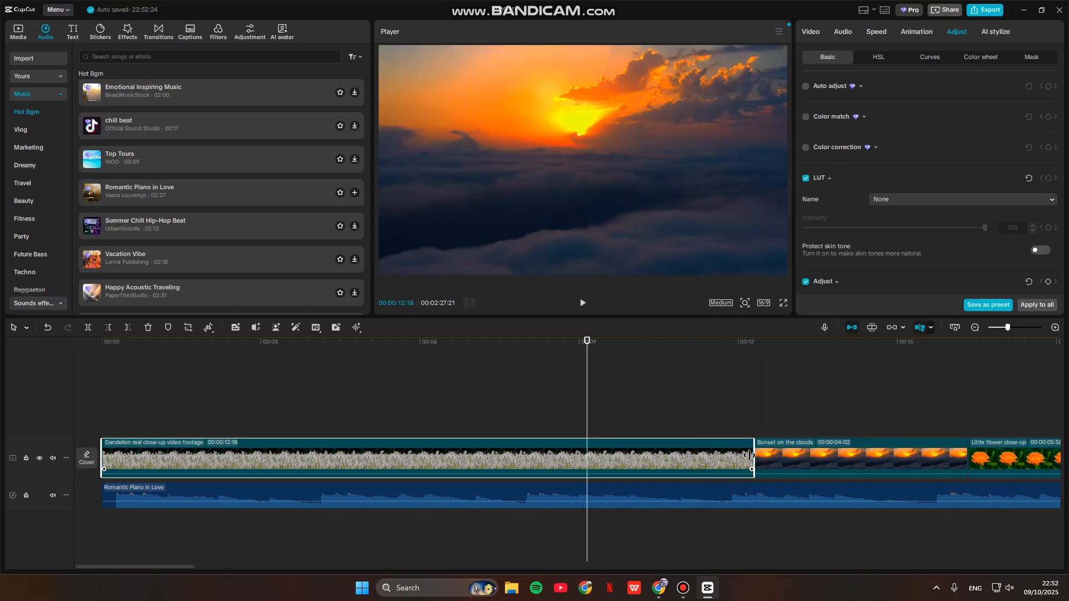
{"action": "left_click_drag", "start_coordinate": [749, 453], "coordinate": [667, 454]}
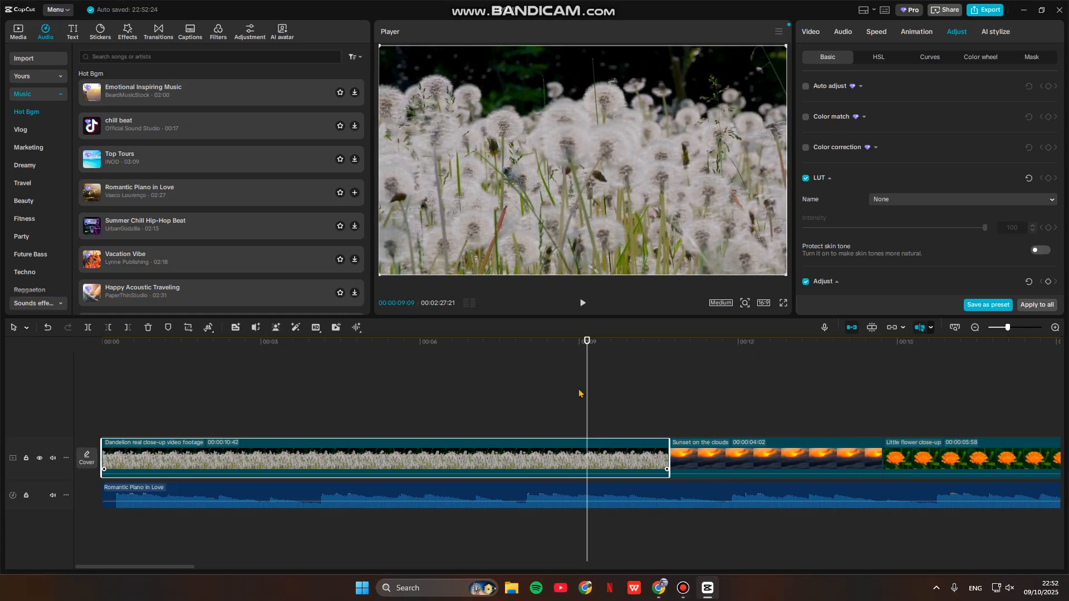
- Cut out the section of the Sunset on the clouds clip between about 00:00:12:49 and 00:00:13:06 by splitting and deleting it
{"action": "left_click_drag", "start_coordinate": [586, 356], "coordinate": [782, 416]}
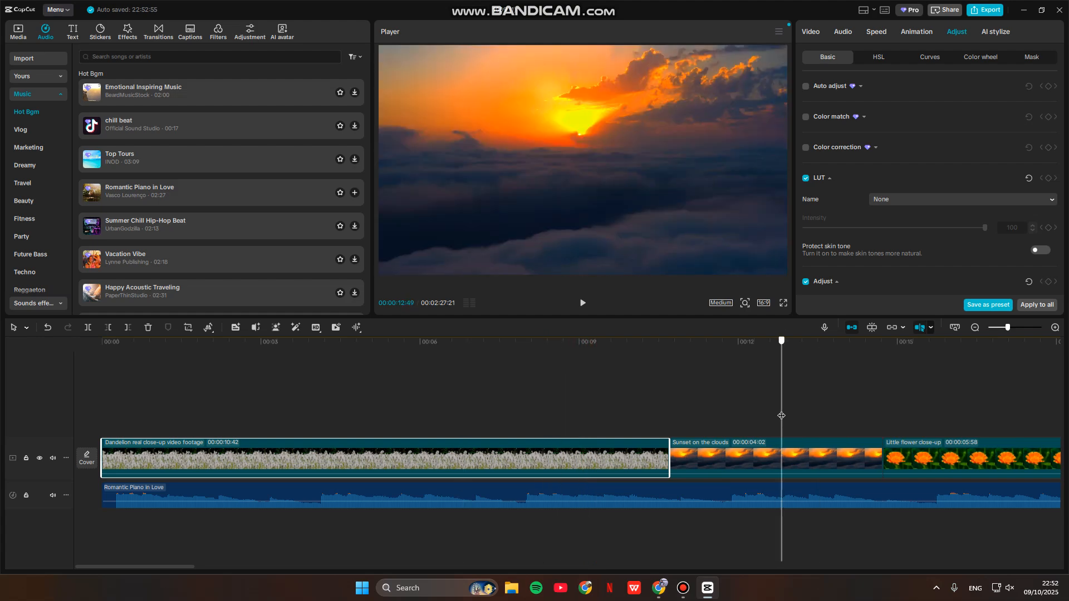
{"action": "left_click", "coordinate": [796, 467]}
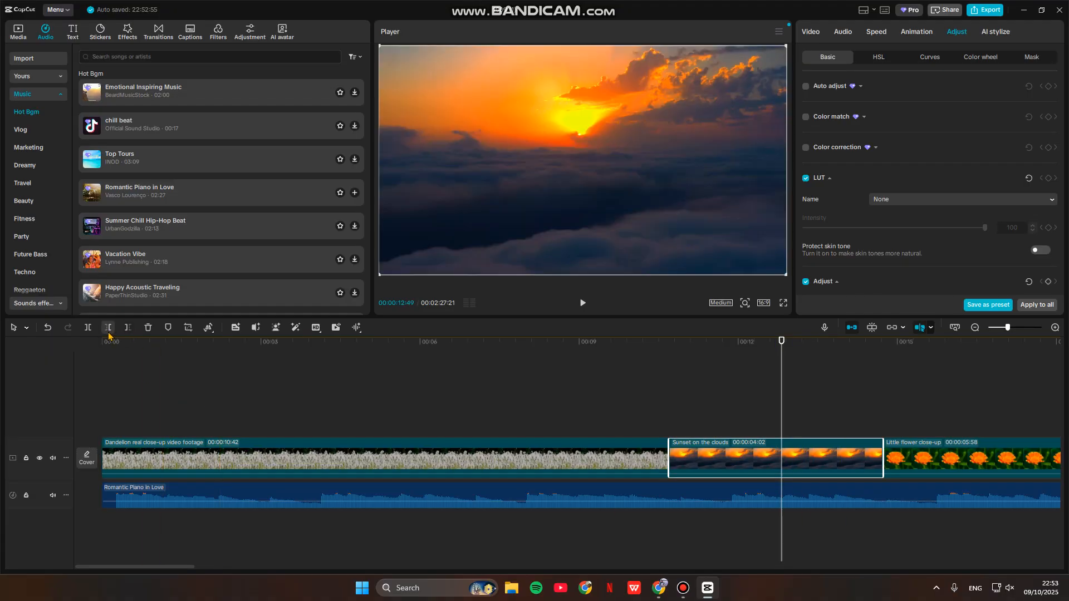
{"action": "left_click", "coordinate": [91, 331]}
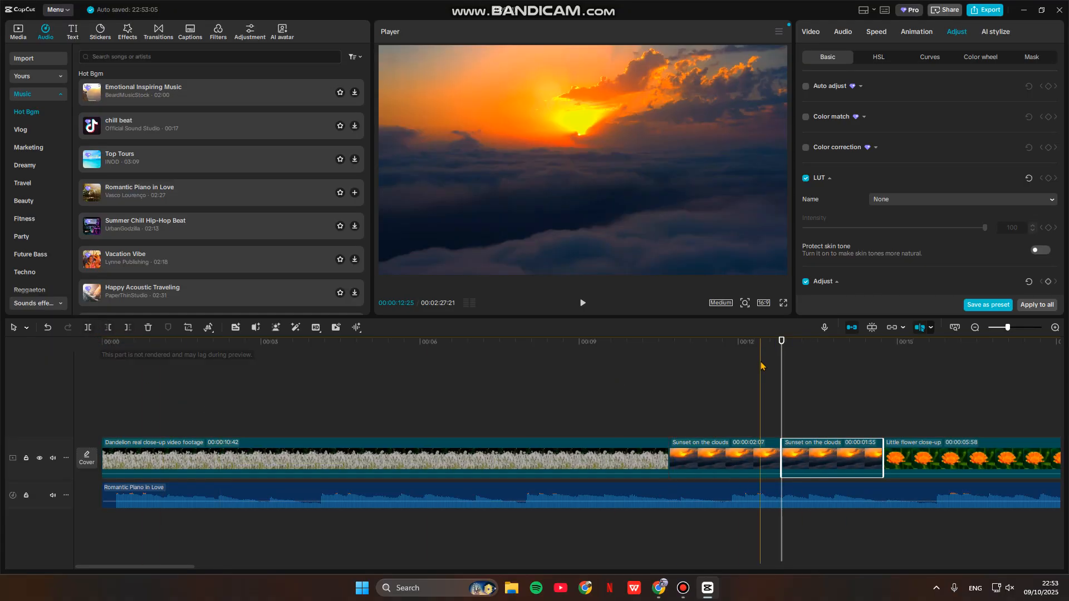
{"action": "left_click_drag", "start_coordinate": [781, 341], "coordinate": [797, 346]}
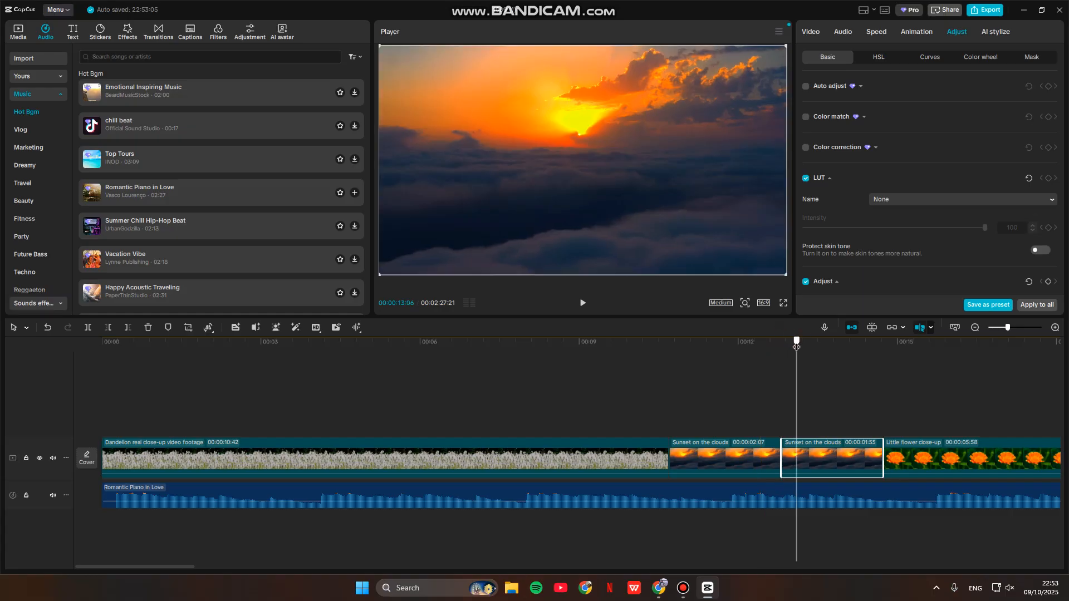
{"action": "left_click", "coordinate": [88, 327]}
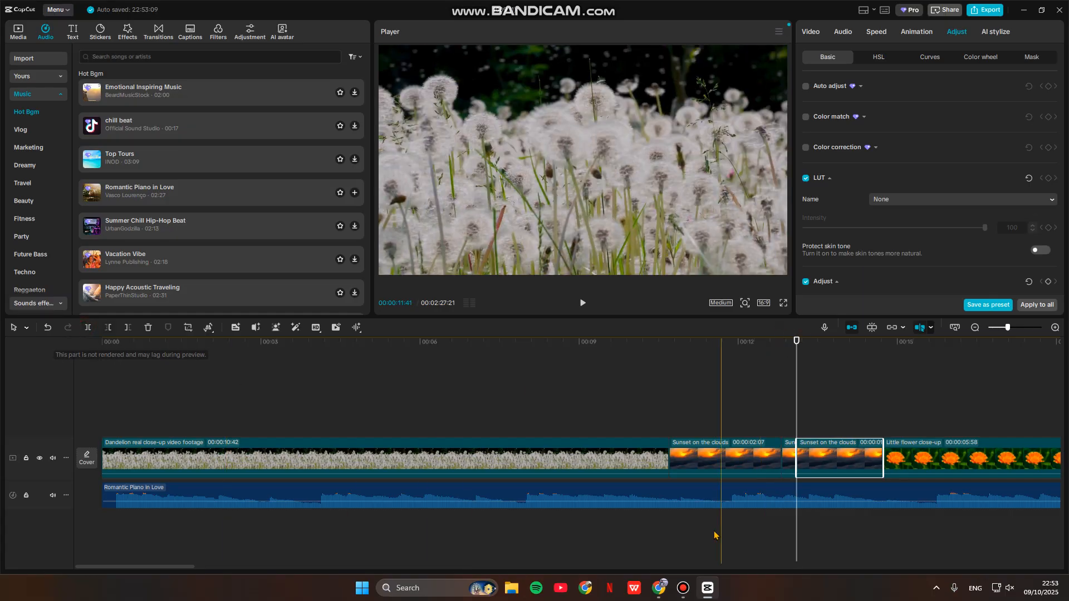
{"action": "left_click", "coordinate": [791, 472]}
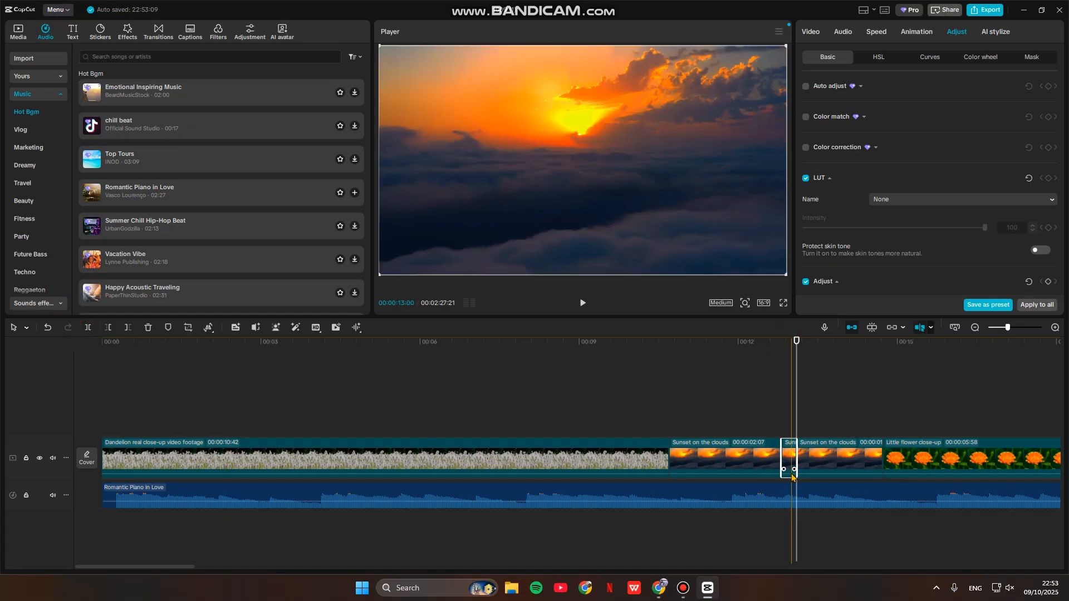
{"action": "key", "text": "Delete"}
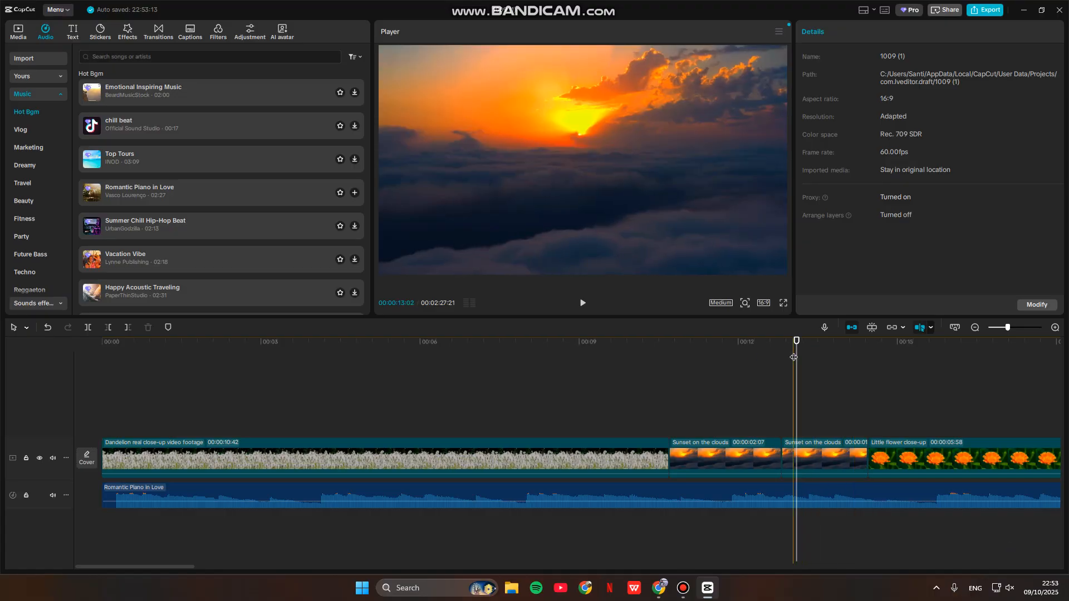
- Return the playhead to the start of the timeline and show the project's imported media
{"action": "key", "text": "Home"}
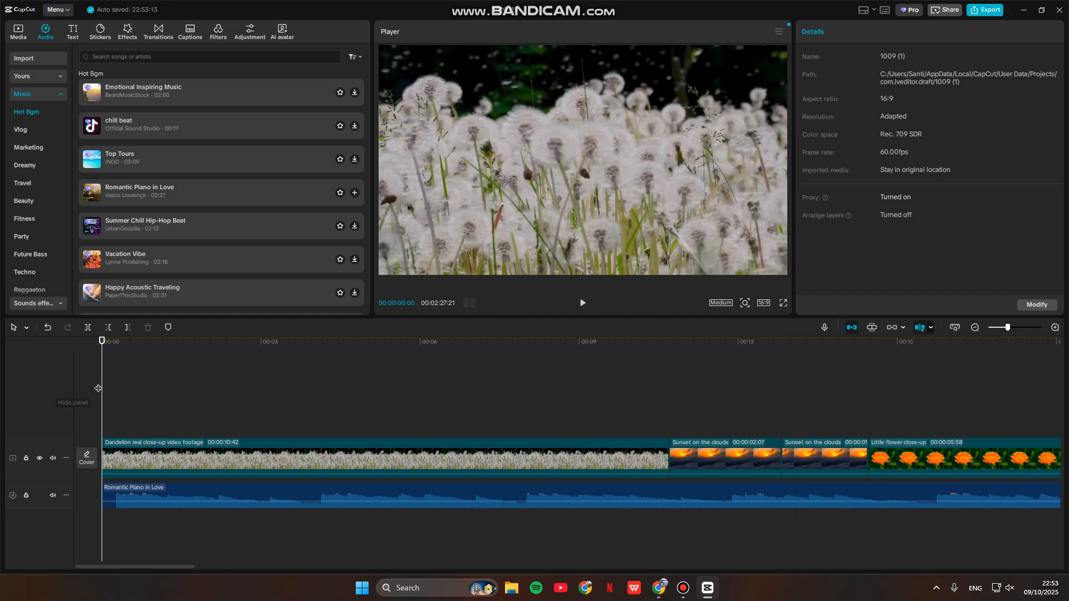
{"action": "left_click", "coordinate": [14, 40]}
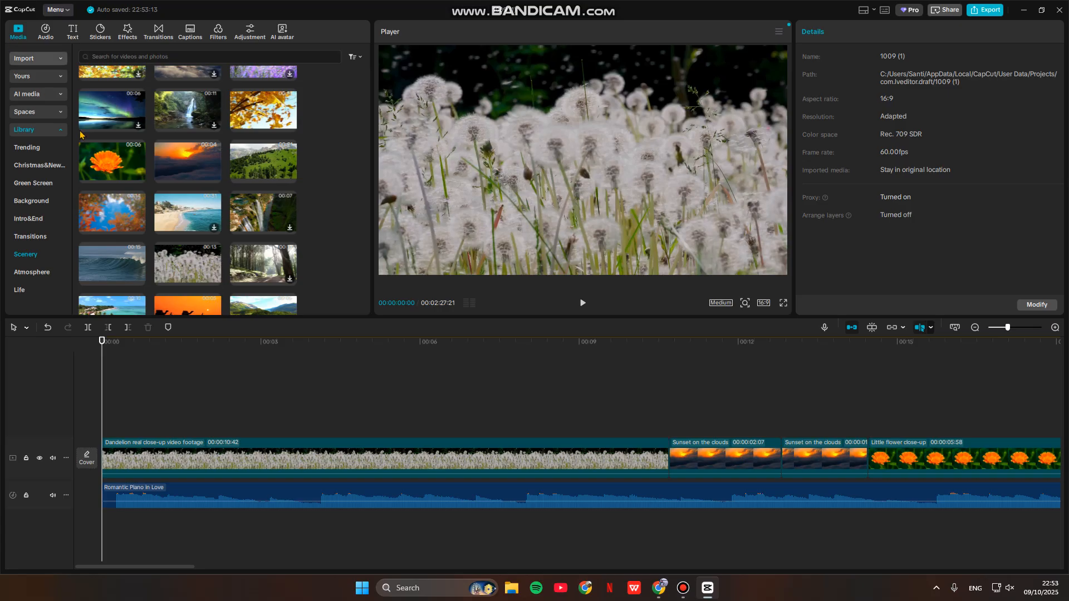
{"action": "left_click", "coordinate": [31, 61]}
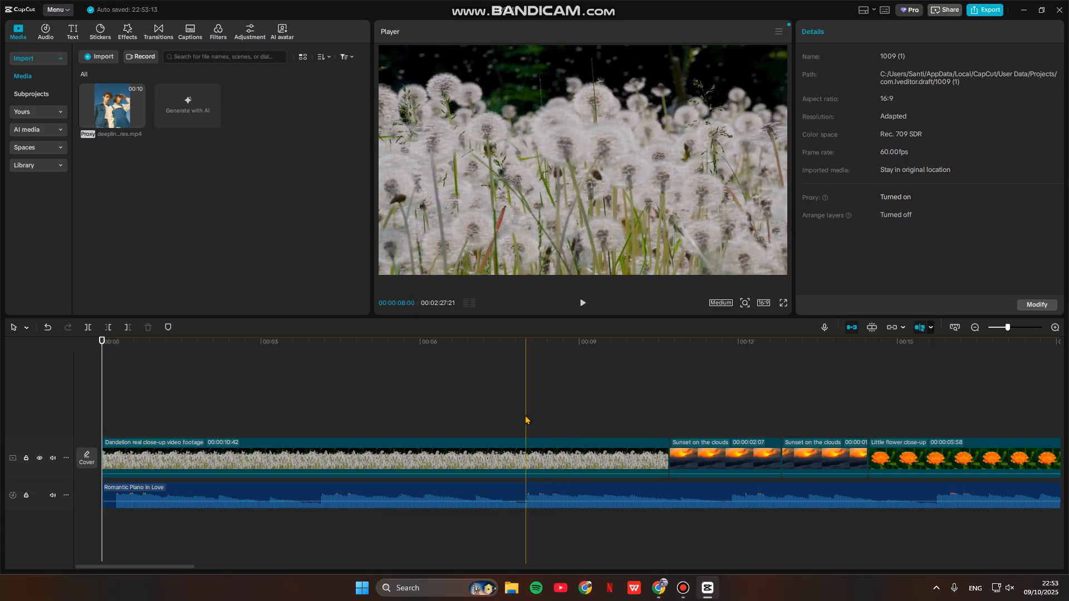
- Lower the volume of the Romantic Piano in Love track to -7.9 dB
{"action": "left_click", "coordinate": [410, 494]}
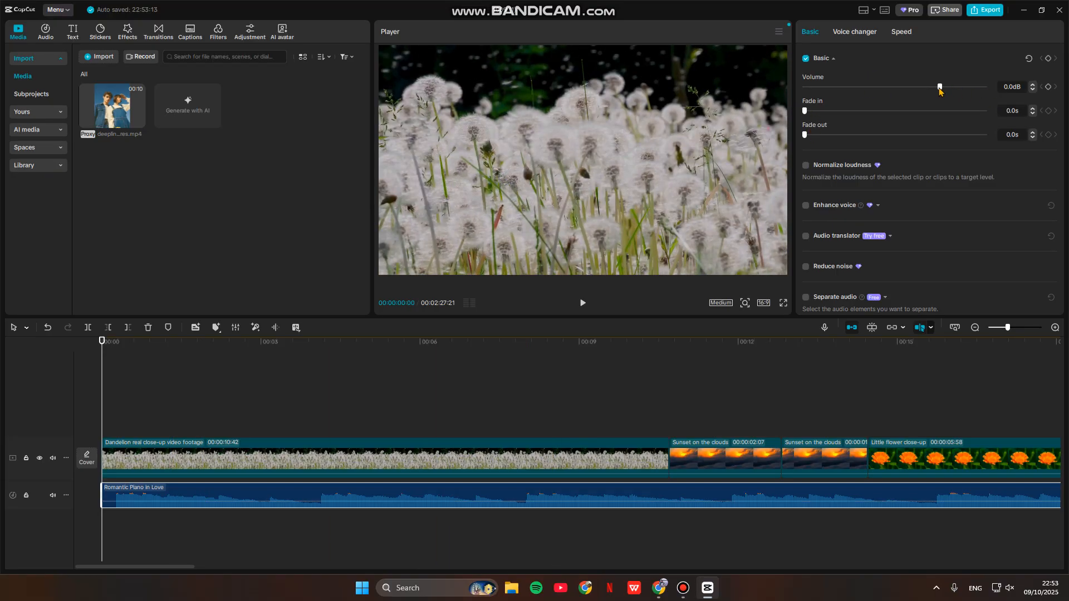
{"action": "left_click", "coordinate": [940, 87]}
{"action": "left_click_drag", "start_coordinate": [939, 88], "coordinate": [920, 92]}
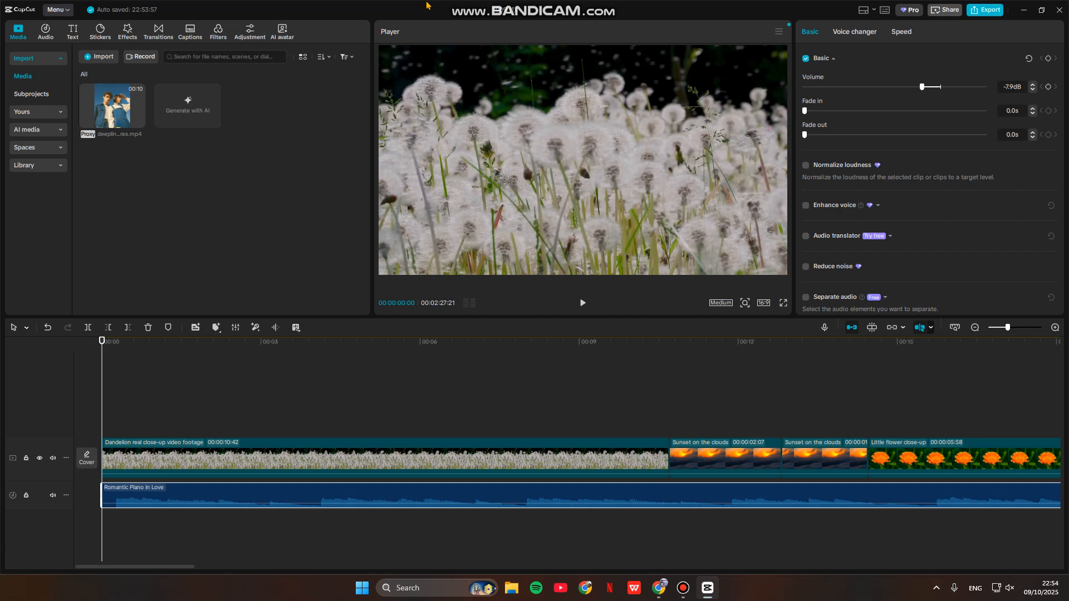
- Look over the audio import option, the Trending sound effects and the sound effects search
{"action": "left_click", "coordinate": [45, 31]}
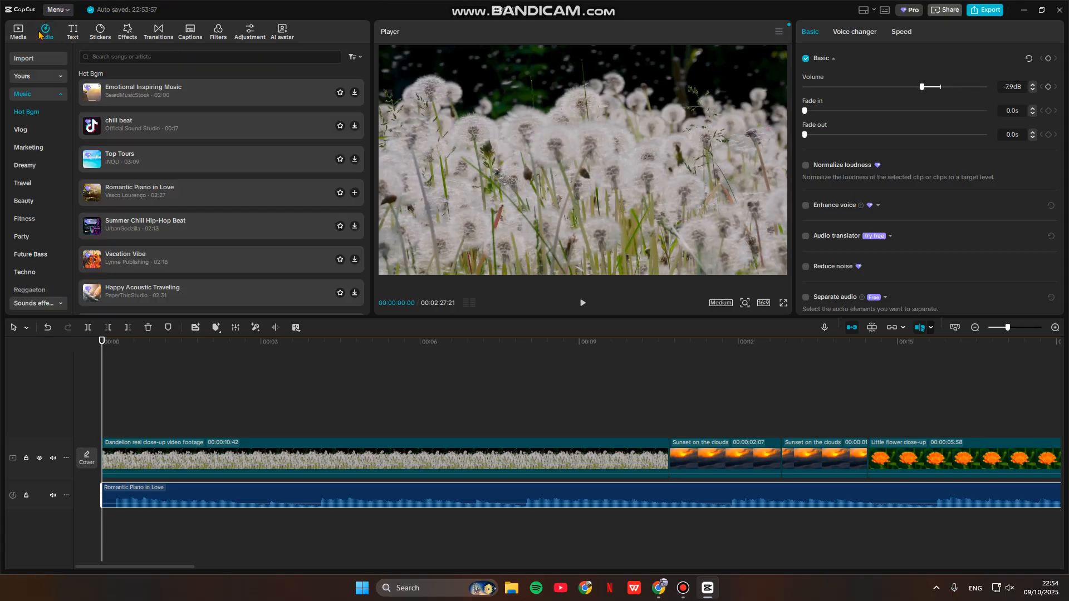
{"action": "left_click", "coordinate": [40, 62]}
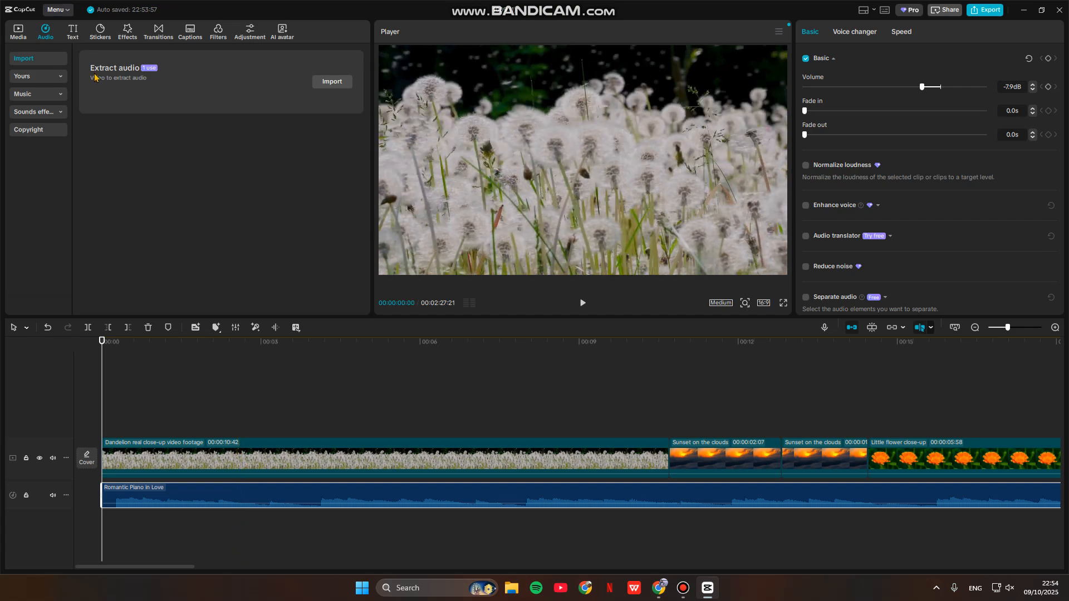
{"action": "left_click", "coordinate": [50, 112]}
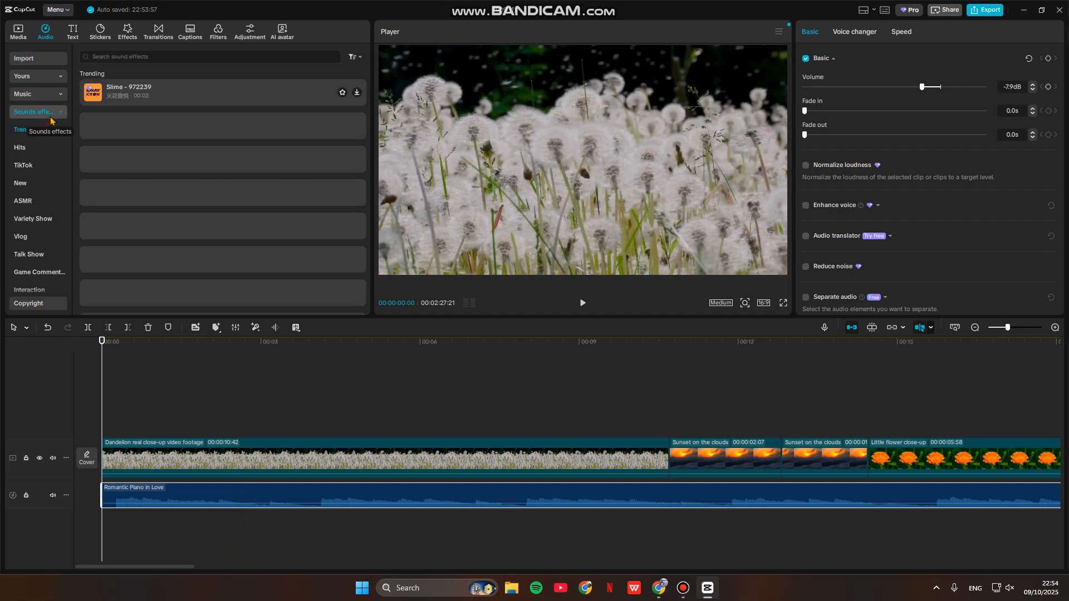
{"action": "left_click", "coordinate": [170, 56]}
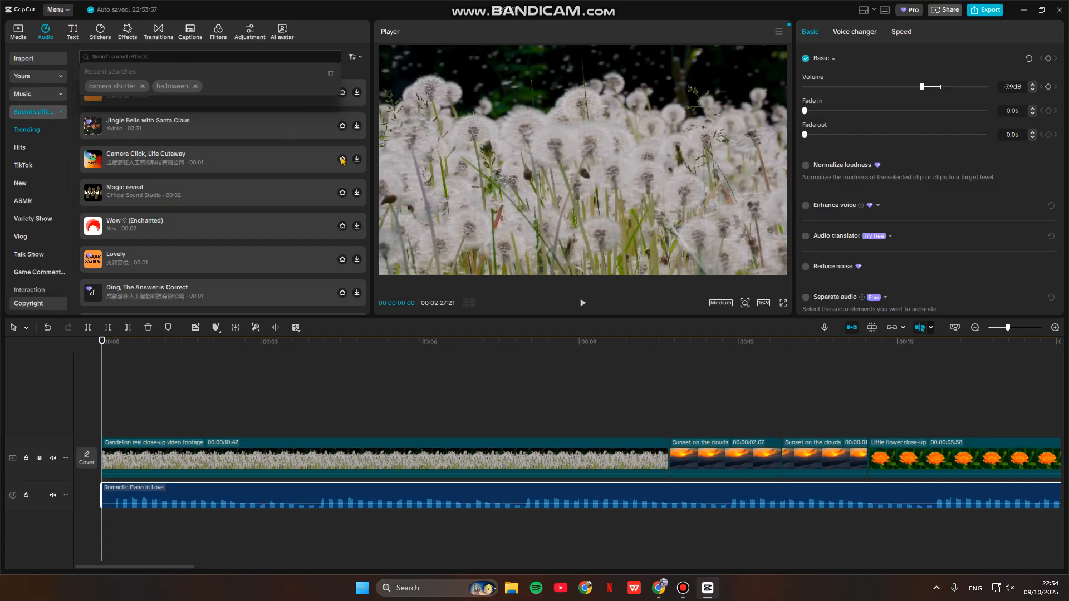
{"action": "left_click", "coordinate": [558, 503]}
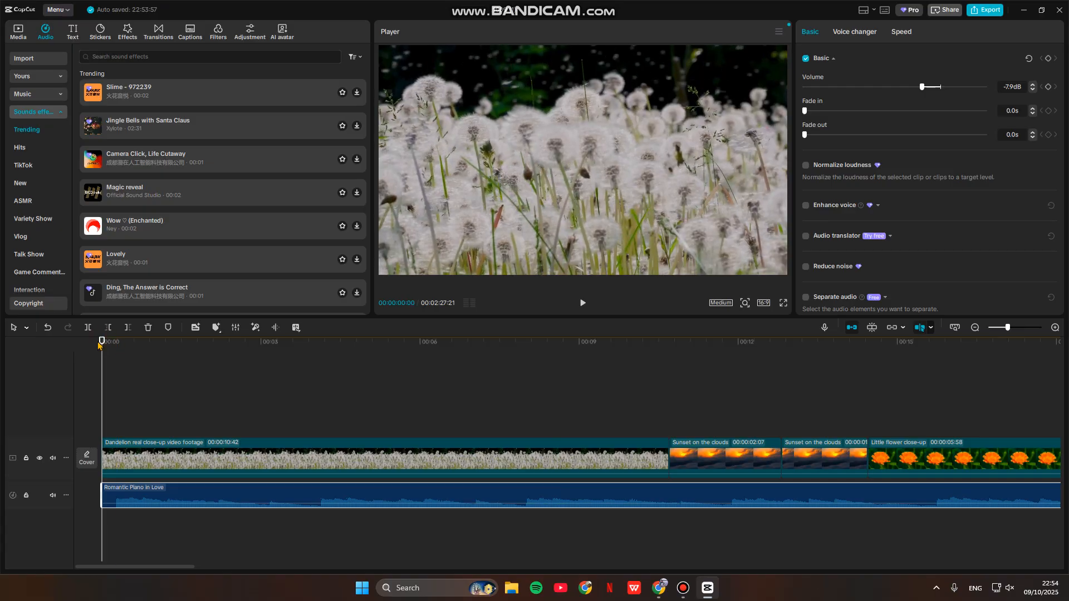
- Keyframe the music track's volume at -18.3 dB near 00:00:00:17 and at 6.2 dB near 00:00:01:23
{"action": "left_click_drag", "start_coordinate": [102, 340], "coordinate": [117, 343]}
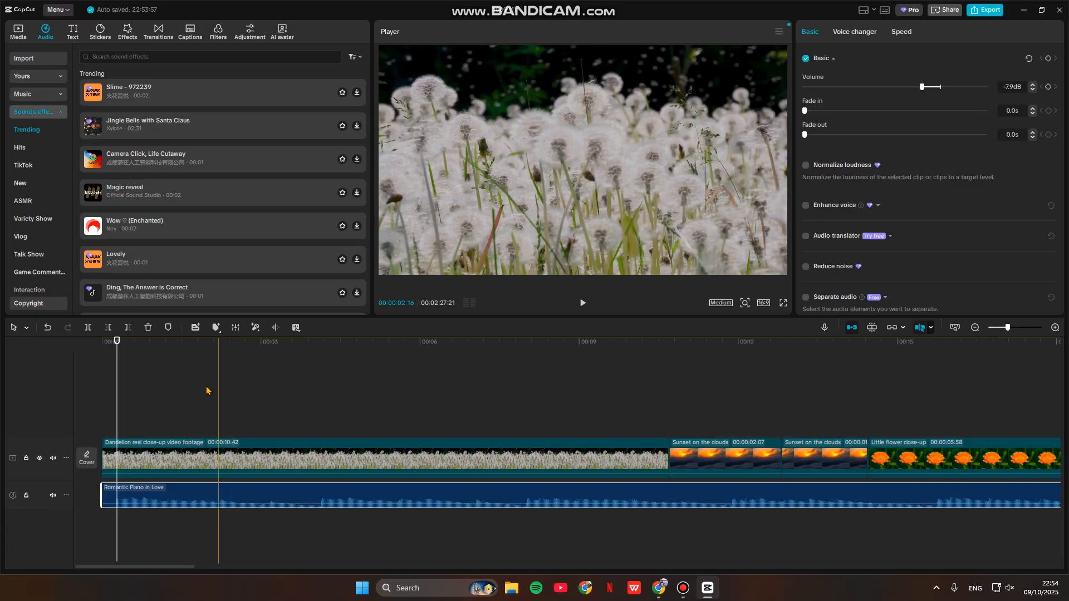
{"action": "left_click", "coordinate": [1048, 87]}
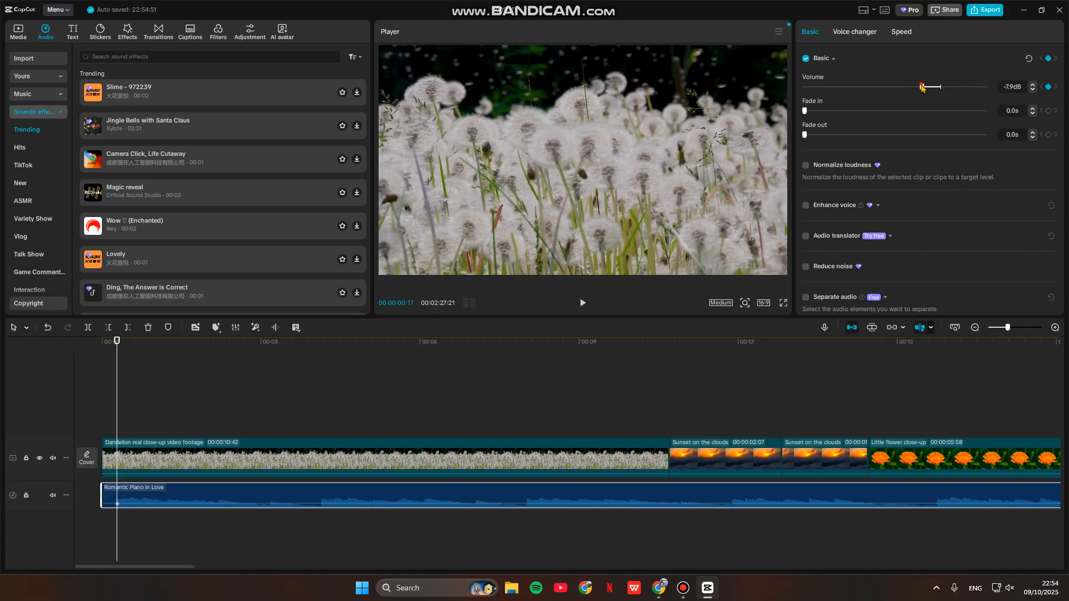
{"action": "left_click_drag", "start_coordinate": [922, 87], "coordinate": [899, 87]}
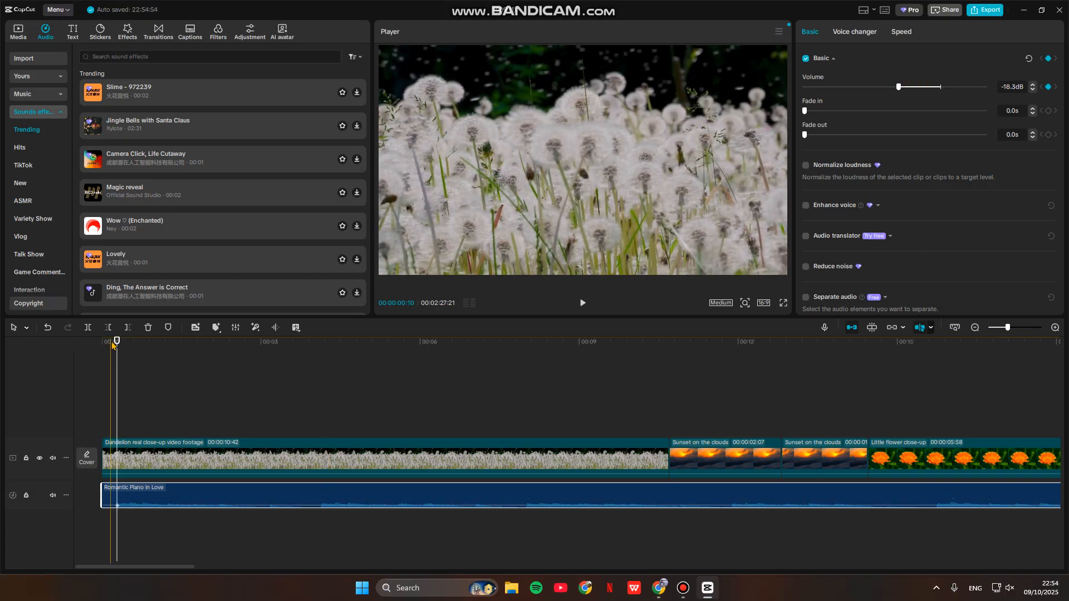
{"action": "left_click_drag", "start_coordinate": [116, 343], "coordinate": [306, 348]}
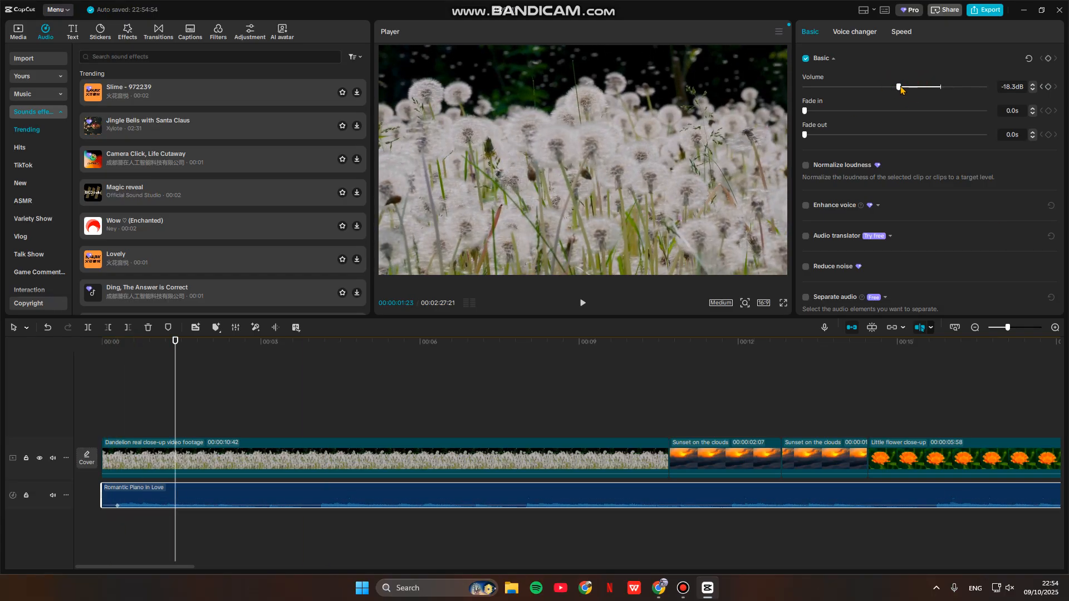
{"action": "left_click_drag", "start_coordinate": [899, 87], "coordinate": [953, 88]}
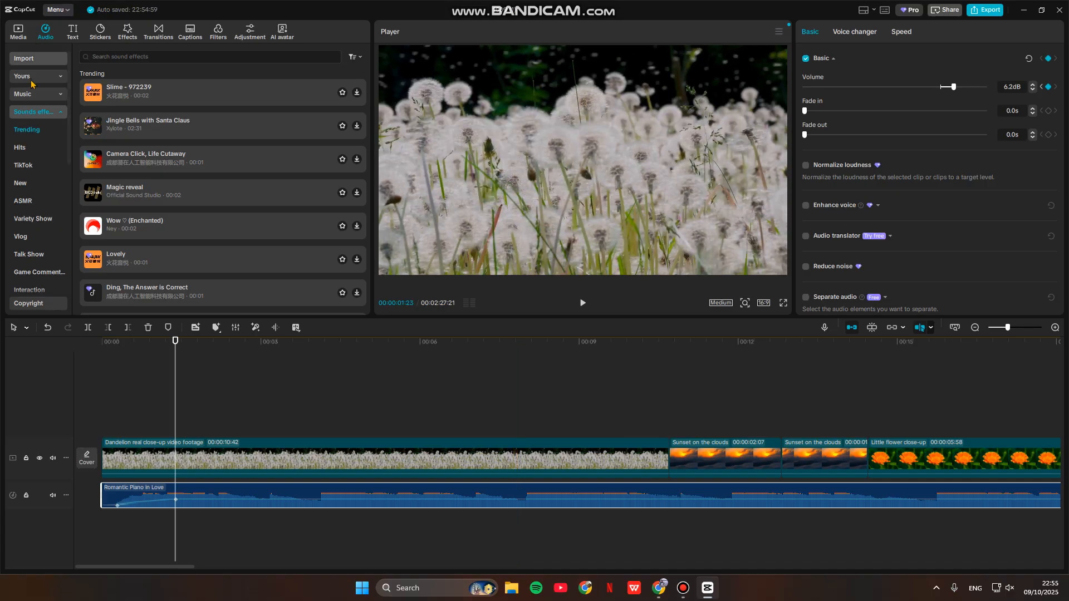
- Add the plain white clip from the library's Background category and place it on a track above the dandelion clip
{"action": "left_click", "coordinate": [29, 32]}
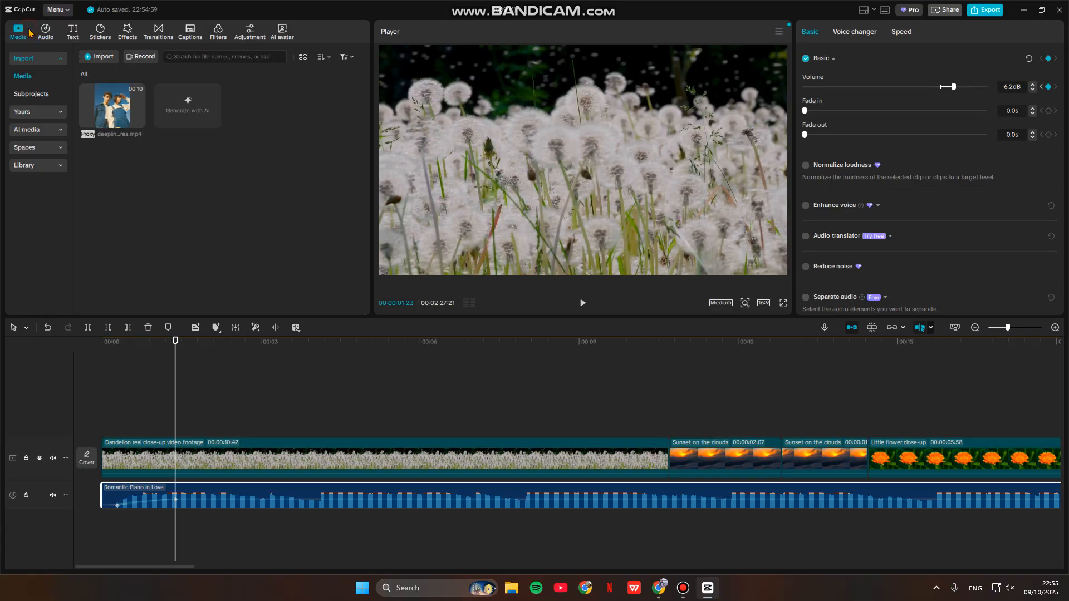
{"action": "left_click", "coordinate": [43, 164]}
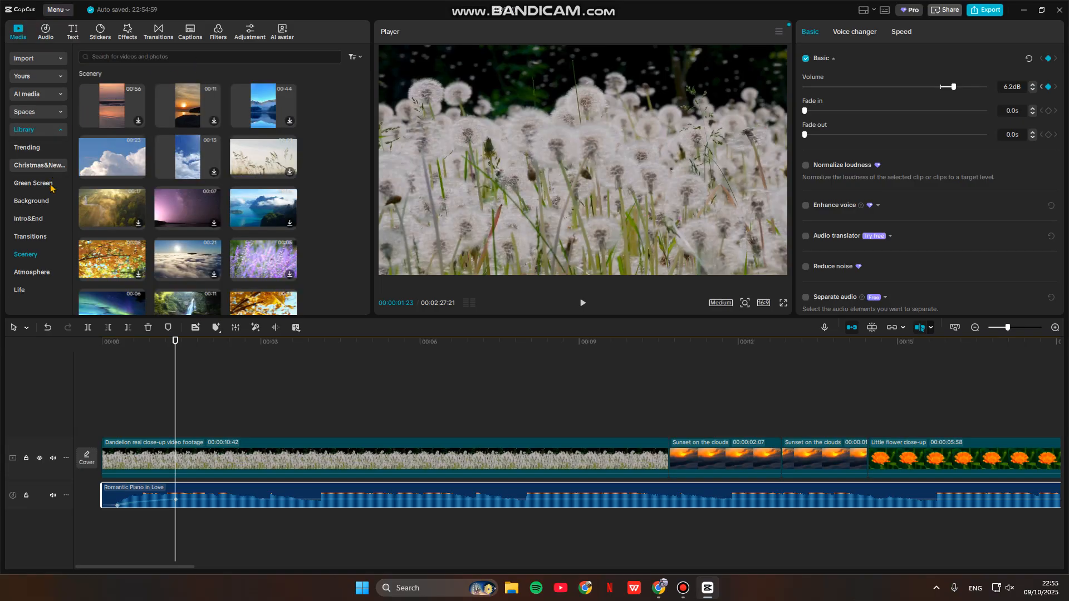
{"action": "left_click", "coordinate": [48, 202]}
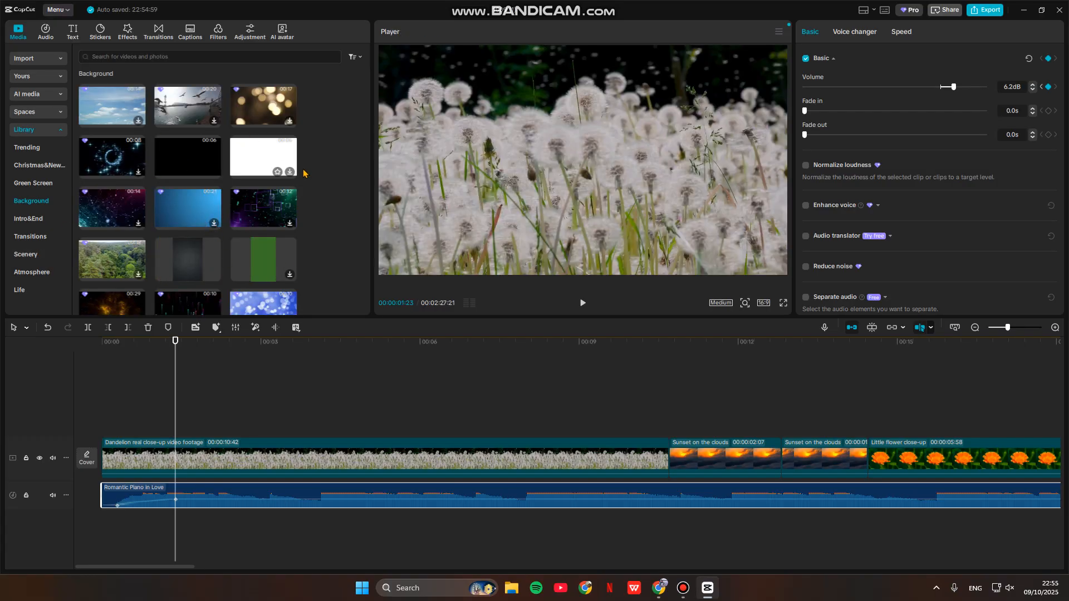
{"action": "left_click", "coordinate": [278, 165]}
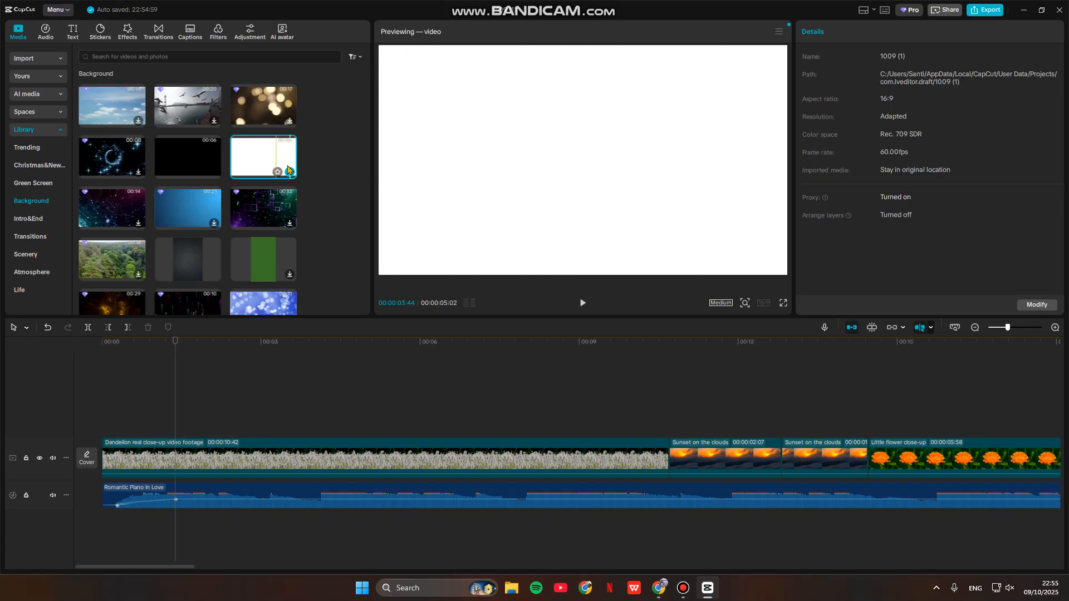
{"action": "left_click", "coordinate": [290, 177]}
{"action": "left_click_drag", "start_coordinate": [215, 460], "coordinate": [263, 429]}
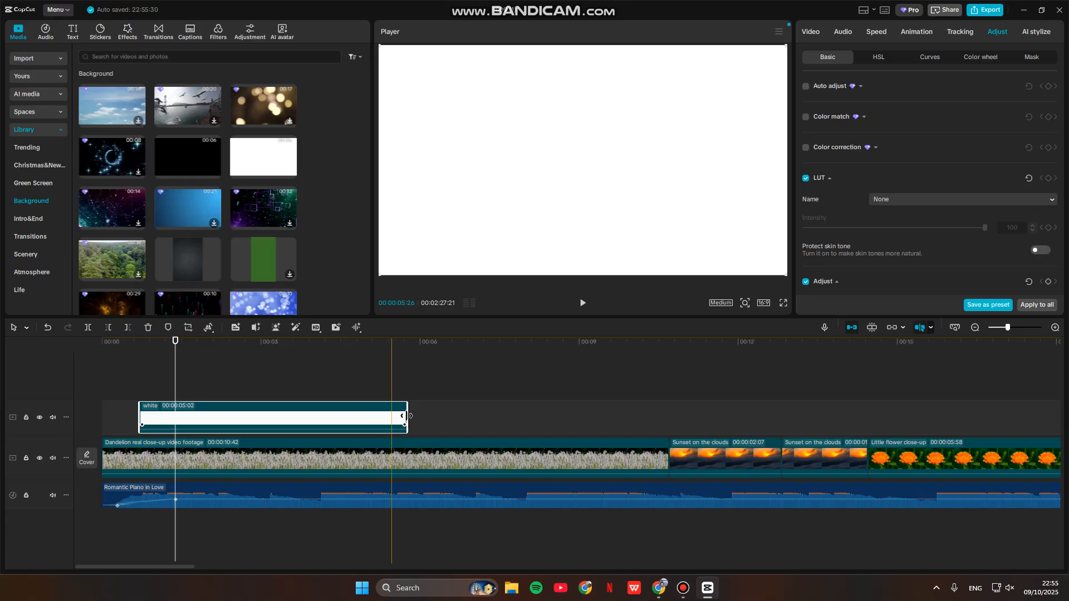
- Trim the end of the white clip so it lasts 00:00:01:49
{"action": "left_click_drag", "start_coordinate": [407, 417], "coordinate": [236, 417]}
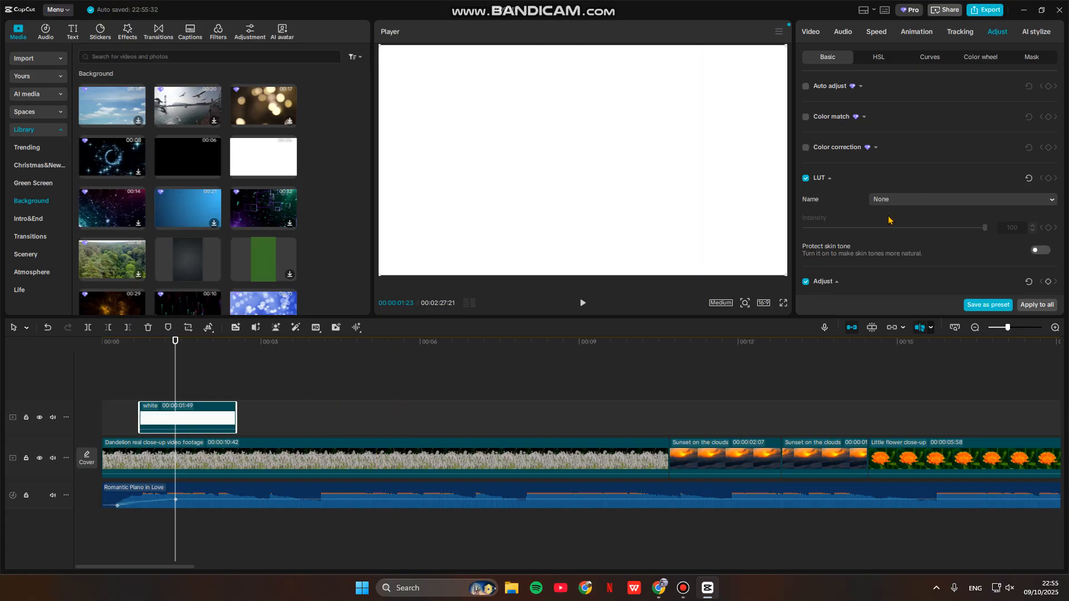
- Set the white clip's blend mode to Soft light and its opacity to 36%
{"action": "scroll", "coordinate": [889, 220], "scroll_direction": "down", "scroll_amount": 5}
{"action": "left_click", "coordinate": [810, 32]}
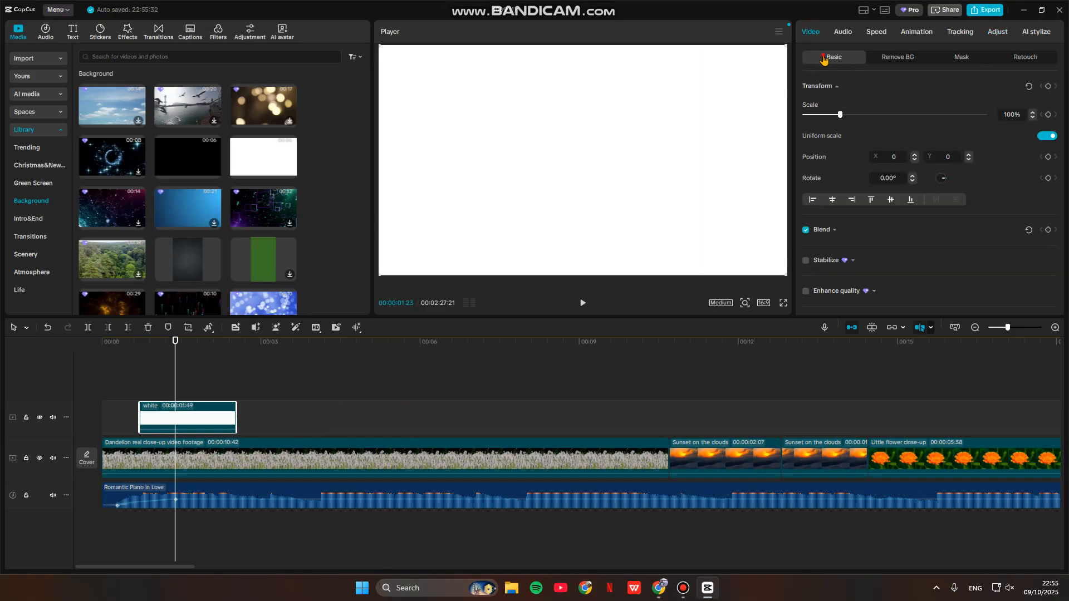
{"action": "scroll", "coordinate": [848, 140], "scroll_direction": "down", "scroll_amount": 1}
{"action": "left_click", "coordinate": [833, 195]}
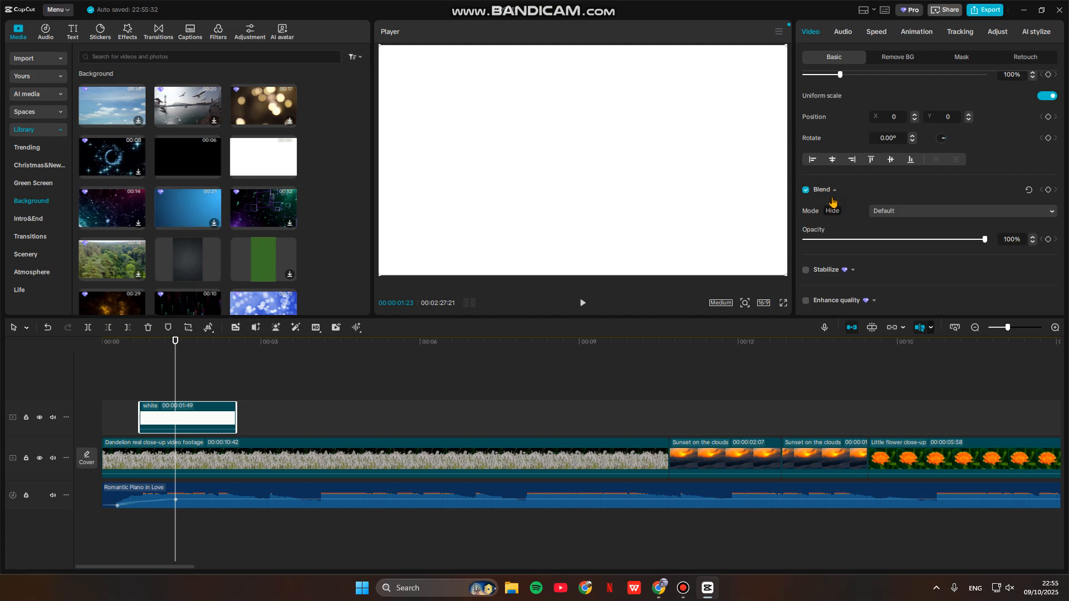
{"action": "left_click", "coordinate": [916, 215]}
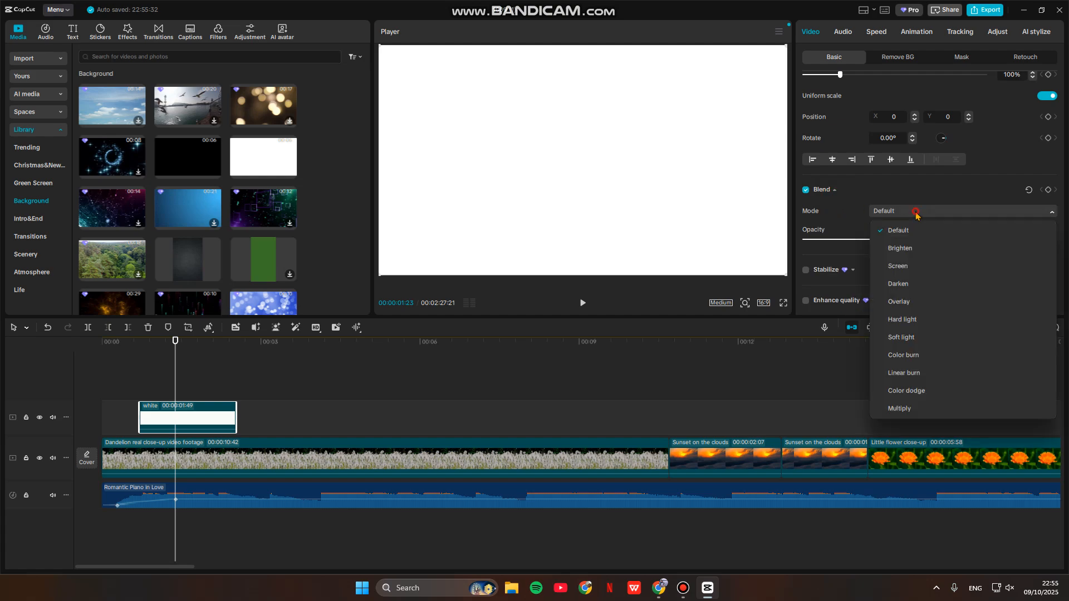
{"action": "left_click", "coordinate": [917, 212]}
{"action": "left_click", "coordinate": [918, 213]}
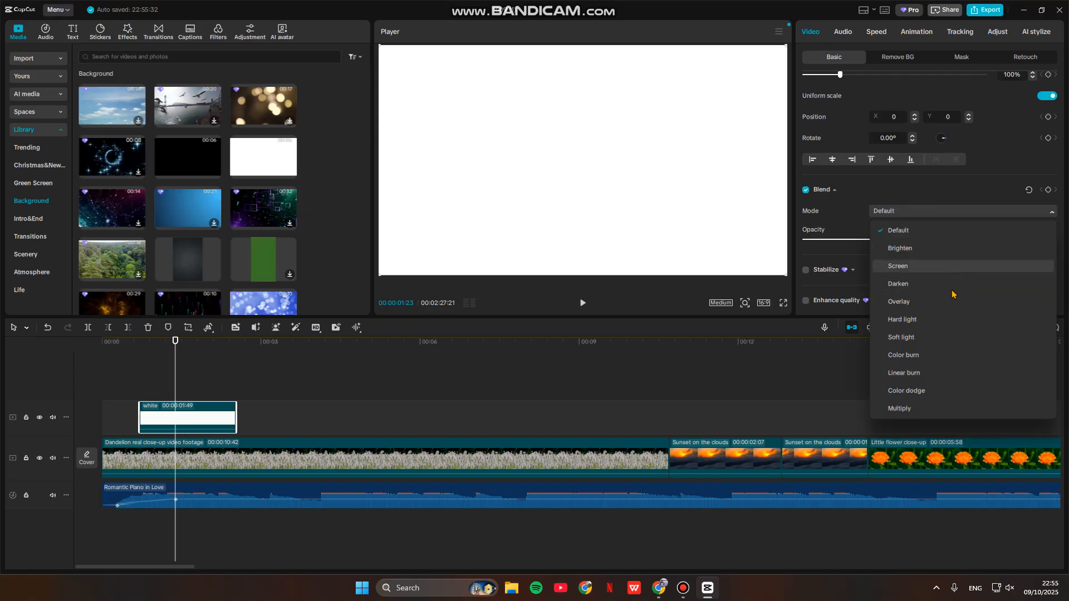
{"action": "left_click", "coordinate": [941, 337]}
{"action": "left_click_drag", "start_coordinate": [980, 239], "coordinate": [868, 234]}
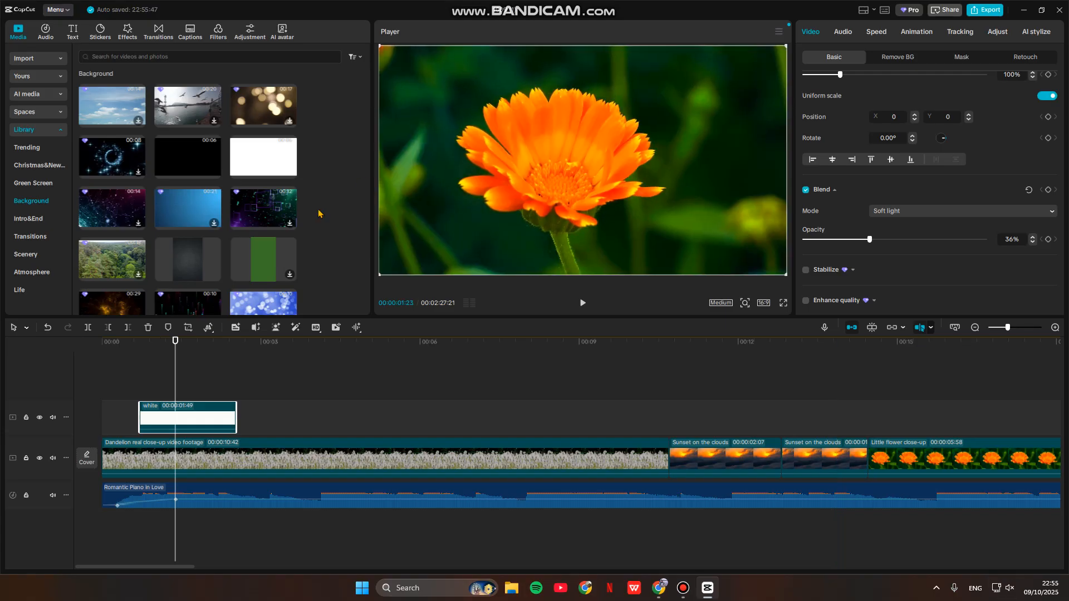
- Add a custom adjustment layer above the white clip at 00:00:01:23 and look over its color settings
{"action": "left_click", "coordinate": [250, 33]}
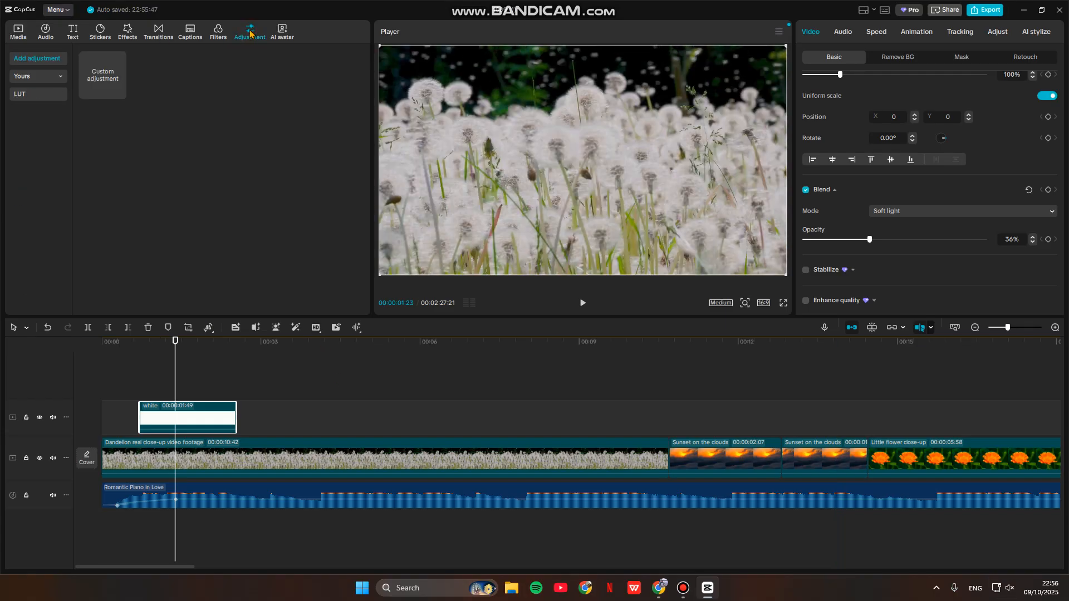
{"action": "left_click", "coordinate": [119, 91]}
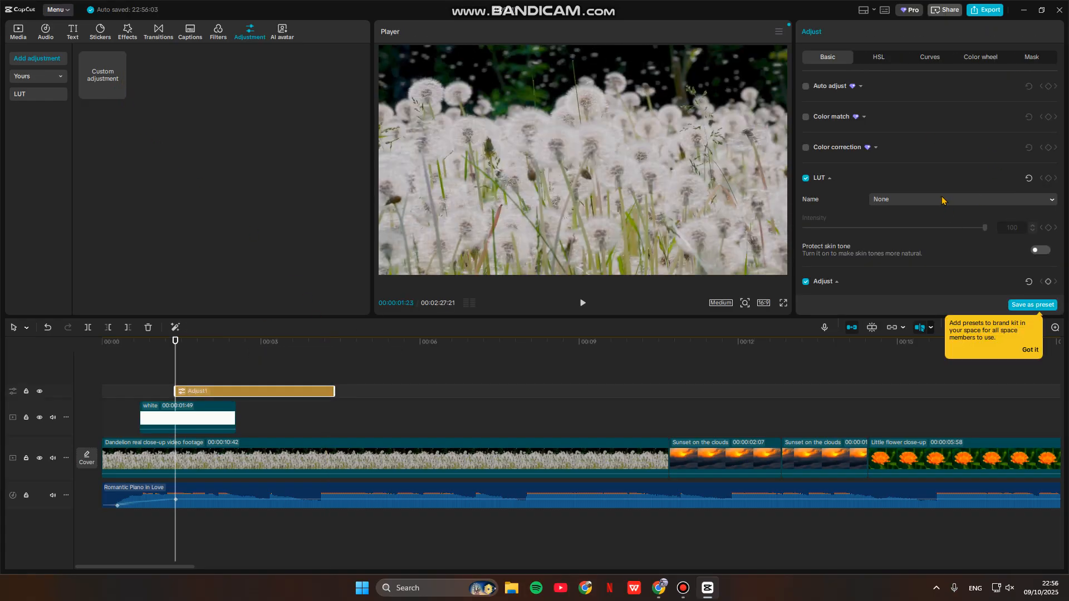
{"action": "scroll", "coordinate": [941, 196], "scroll_direction": "down", "scroll_amount": 5}
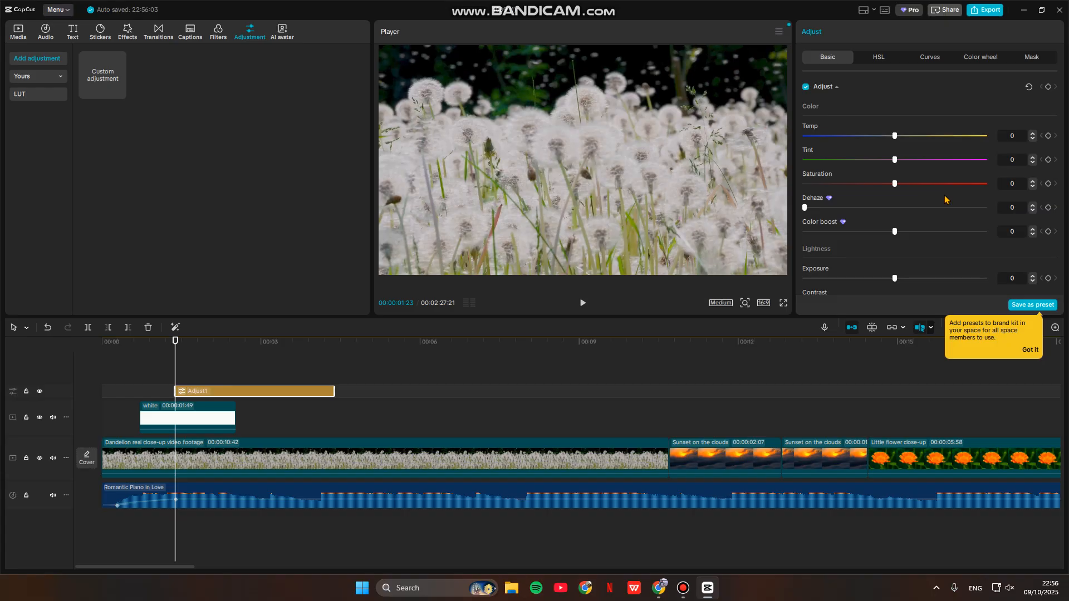
- Open the text and caption options and return the playhead to the start of the timeline
{"action": "left_click", "coordinate": [80, 39]}
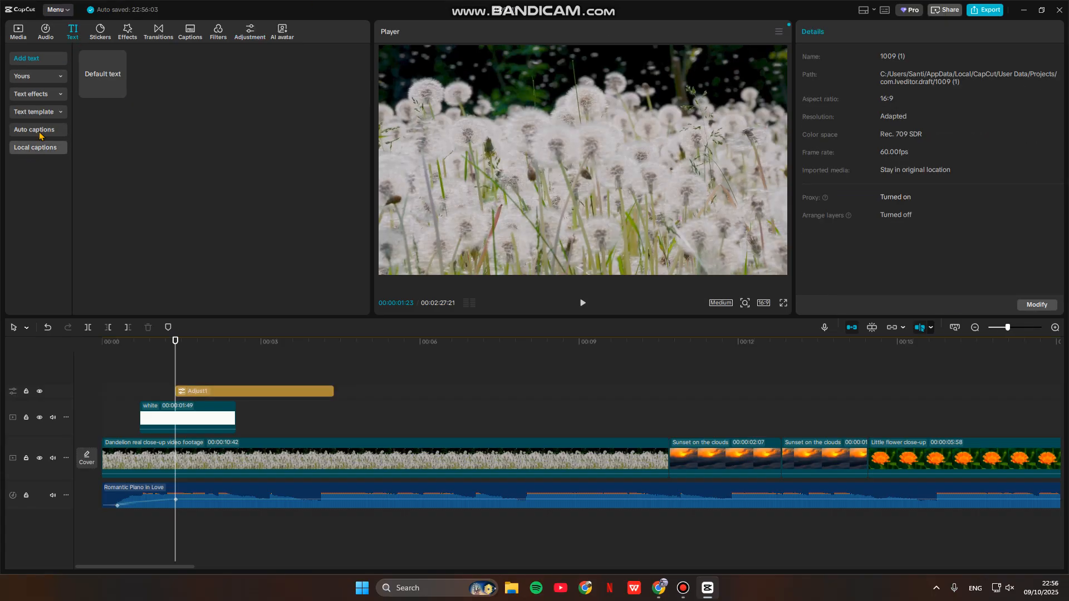
{"action": "left_click", "coordinate": [177, 340]}
{"action": "left_click_drag", "start_coordinate": [177, 343], "coordinate": [102, 348]}
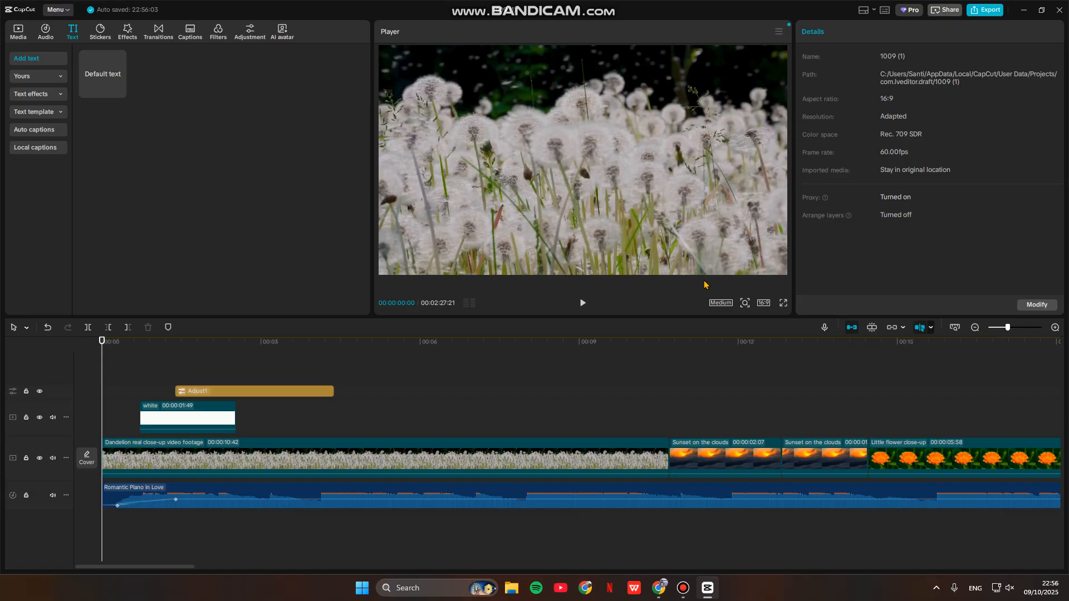
- Try to export the video and return to editing from the Pro feature notice
{"action": "left_click", "coordinate": [984, 10]}
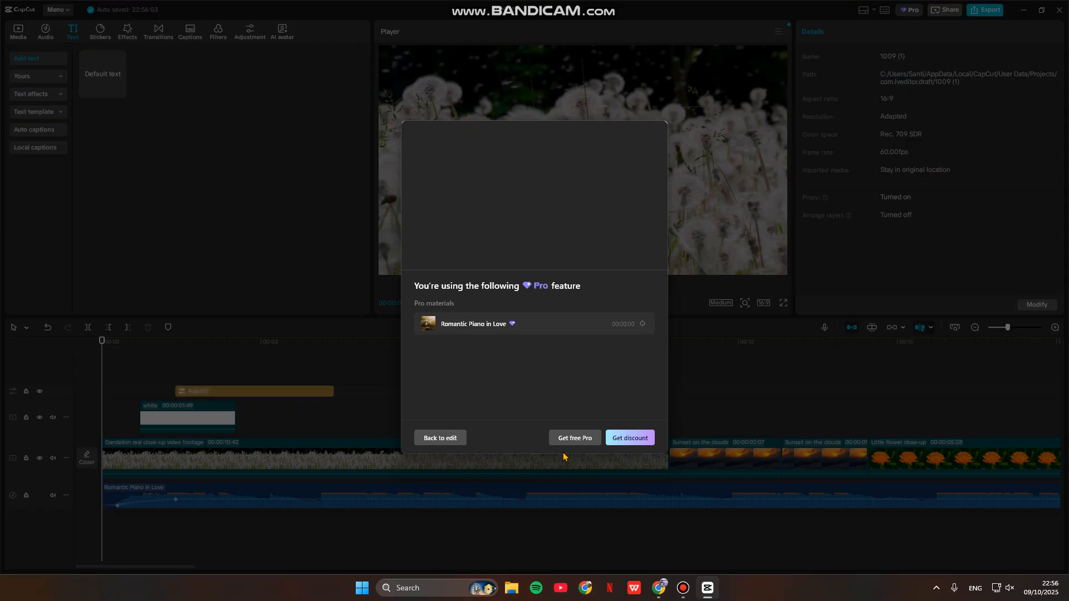
{"action": "left_click", "coordinate": [447, 439]}
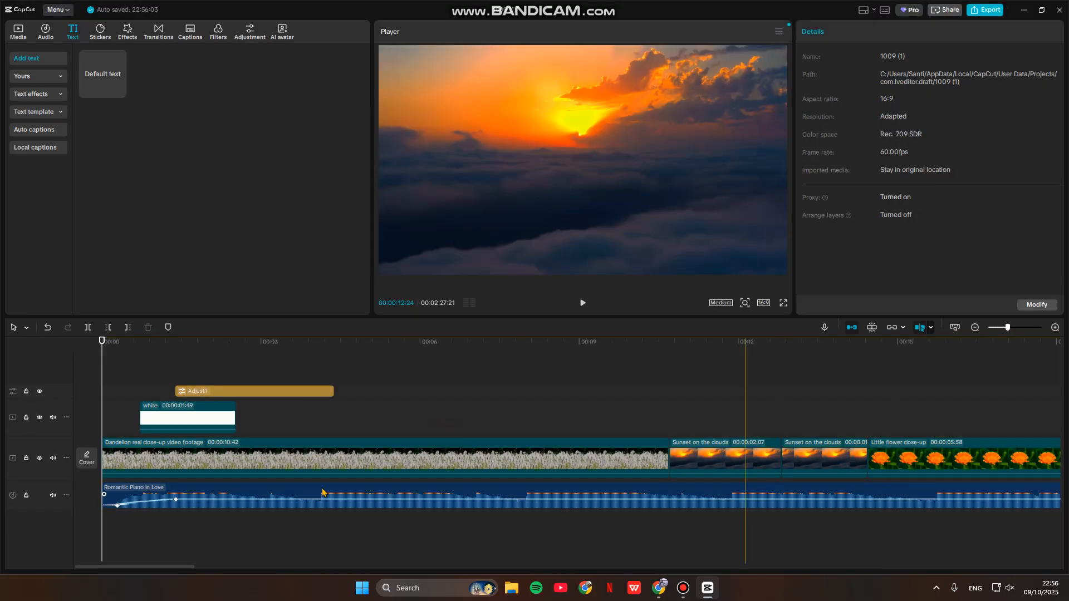